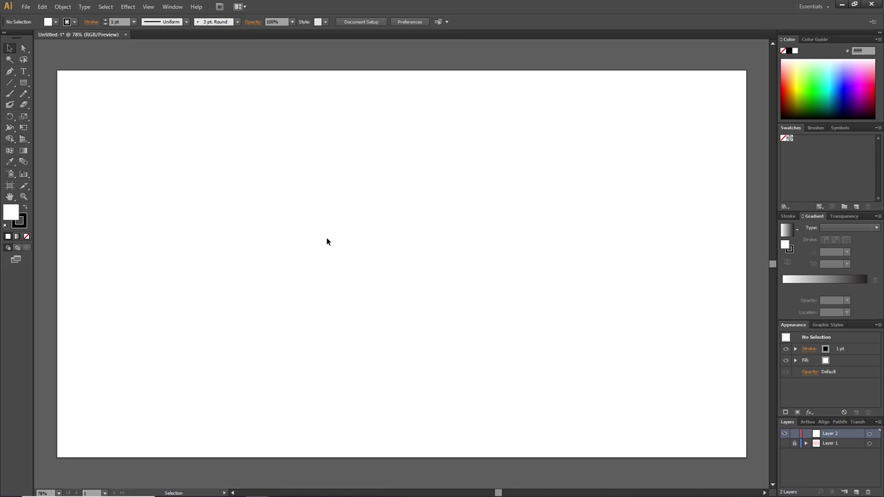
Show the grid, turn on Snap to Grid, and zoom in on the artboard.
{"action": "left_click", "coordinate": [148, 7]}
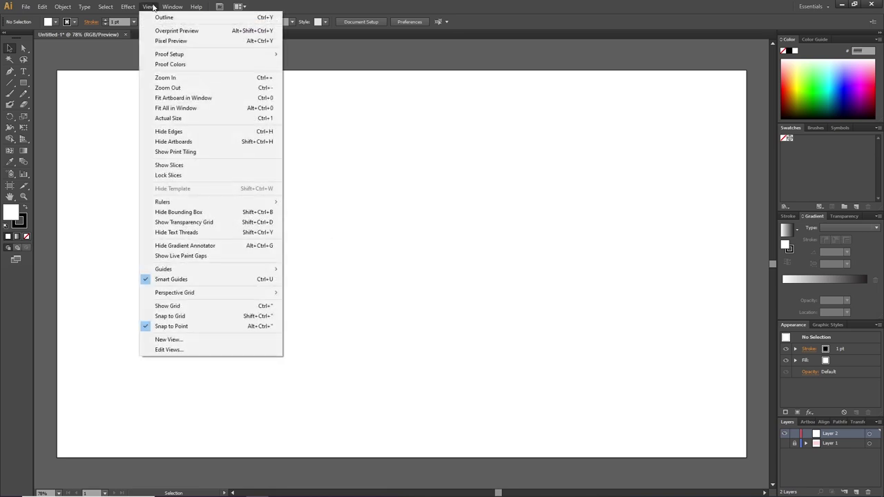
{"action": "left_click", "coordinate": [177, 306]}
{"action": "left_click", "coordinate": [152, 8]}
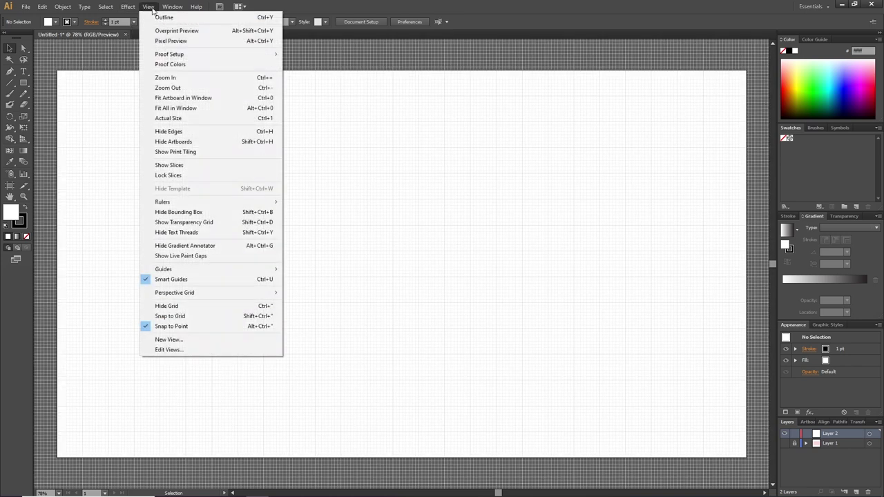
{"action": "left_click", "coordinate": [184, 315]}
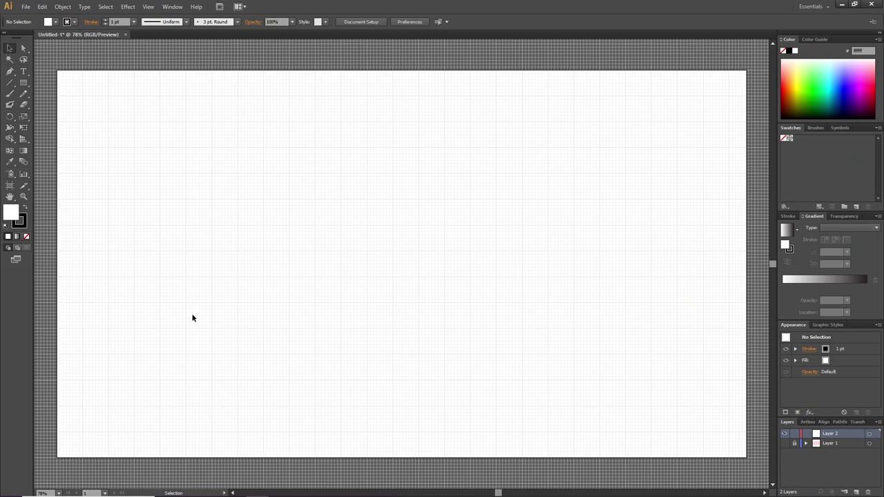
{"action": "left_click", "coordinate": [29, 199]}
{"action": "left_click_drag", "start_coordinate": [232, 144], "coordinate": [502, 377]}
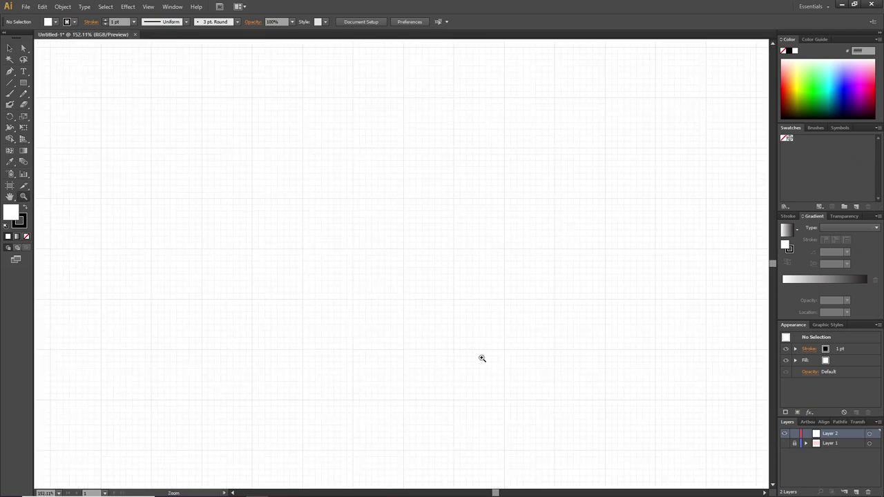
Draw a closed slanted parallelogram on grid points with the Pen tool.
{"action": "left_click", "coordinate": [10, 71]}
{"action": "left_click", "coordinate": [352, 304]}
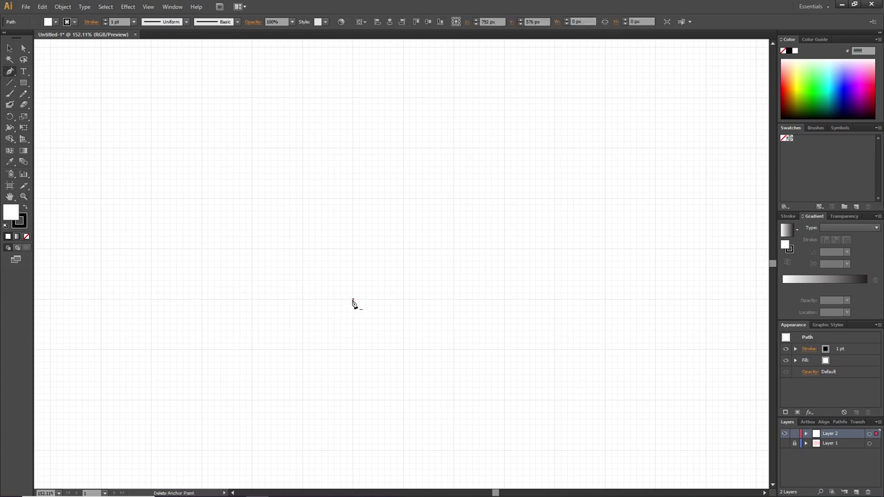
{"action": "left_click", "coordinate": [404, 251]}
{"action": "left_click", "coordinate": [404, 299]}
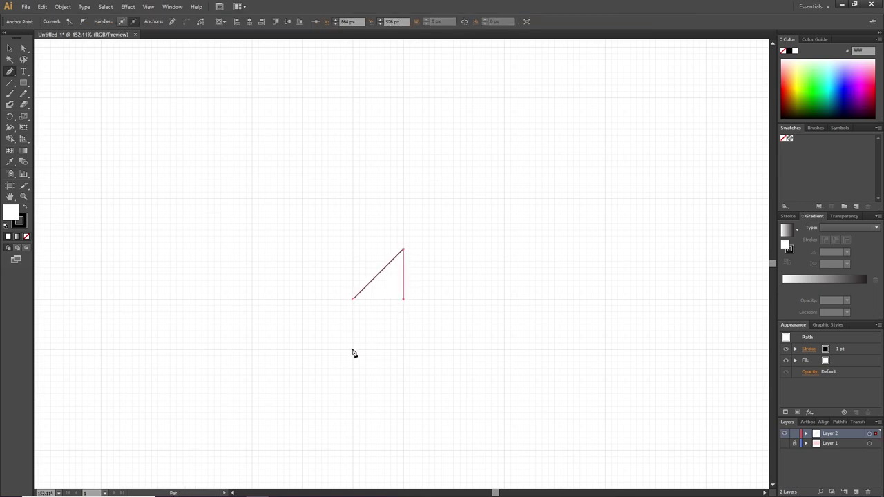
{"action": "left_click", "coordinate": [353, 348]}
{"action": "left_click", "coordinate": [353, 301]}
Stack two copies of the parallelogram directly above it.
{"action": "key", "text": "v"}
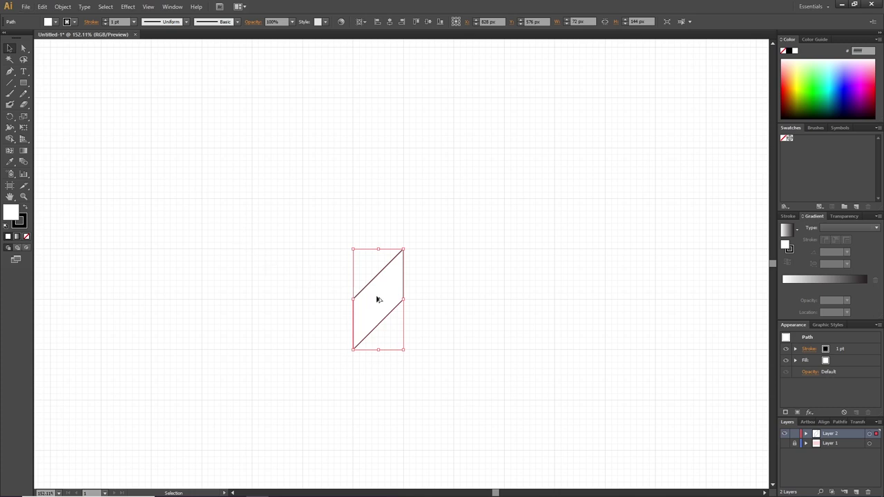
{"action": "left_click_drag", "start_coordinate": [377, 298], "coordinate": [375, 251]}
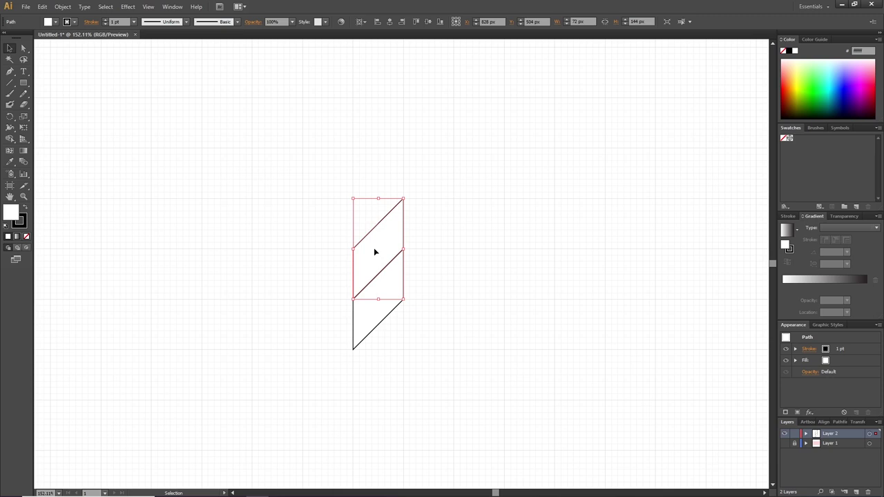
{"action": "key", "text": "ctrl+d"}
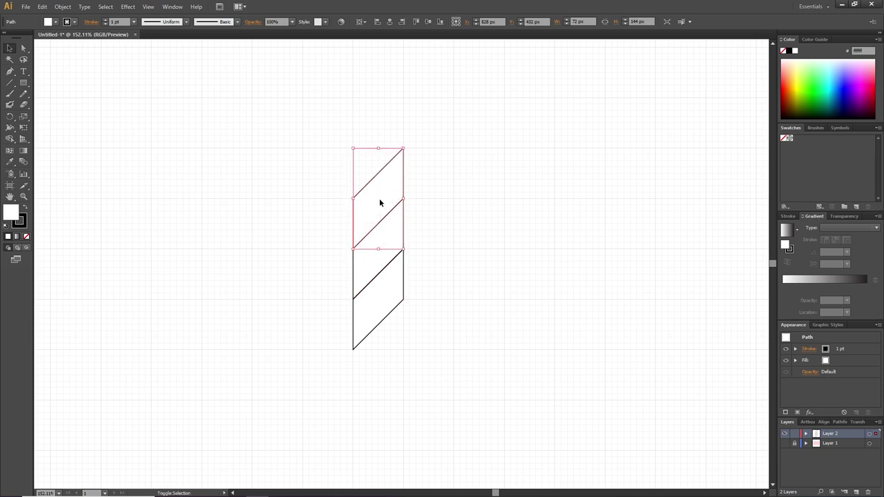
Fill all the stripe shapes cream, then fill the middle parallelogram red and deselect.
{"action": "left_click", "coordinate": [380, 299], "text": "shift"}
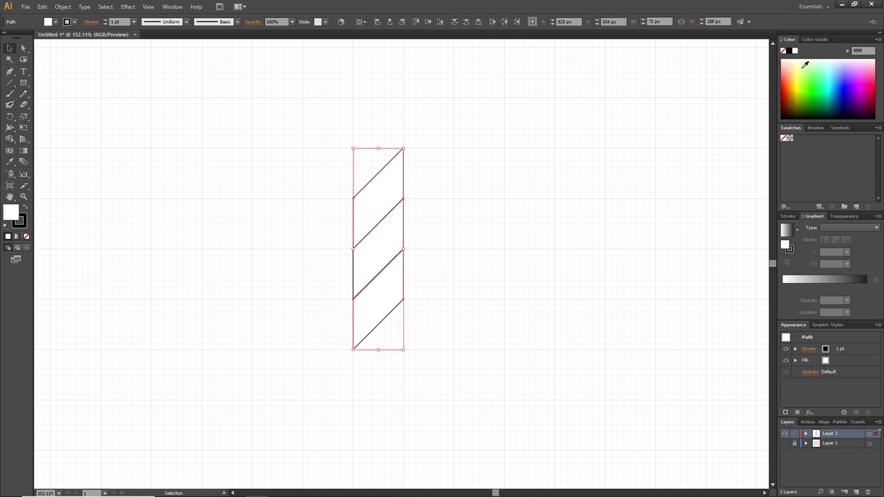
{"action": "left_click_drag", "start_coordinate": [804, 64], "coordinate": [784, 61]}
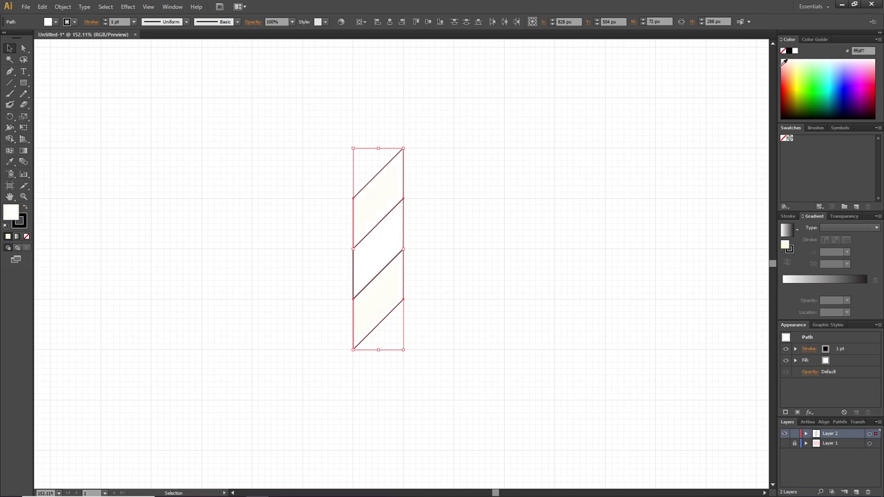
{"action": "left_click", "coordinate": [392, 232]}
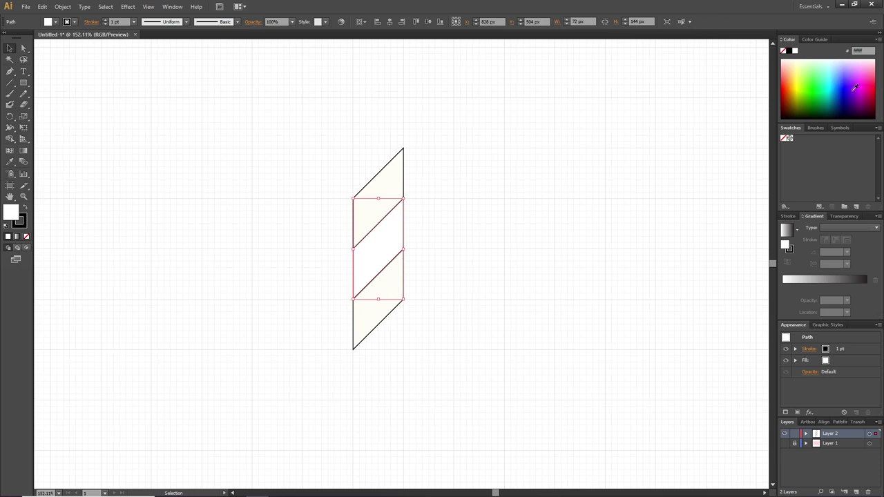
{"action": "left_click_drag", "start_coordinate": [863, 86], "coordinate": [875, 88]}
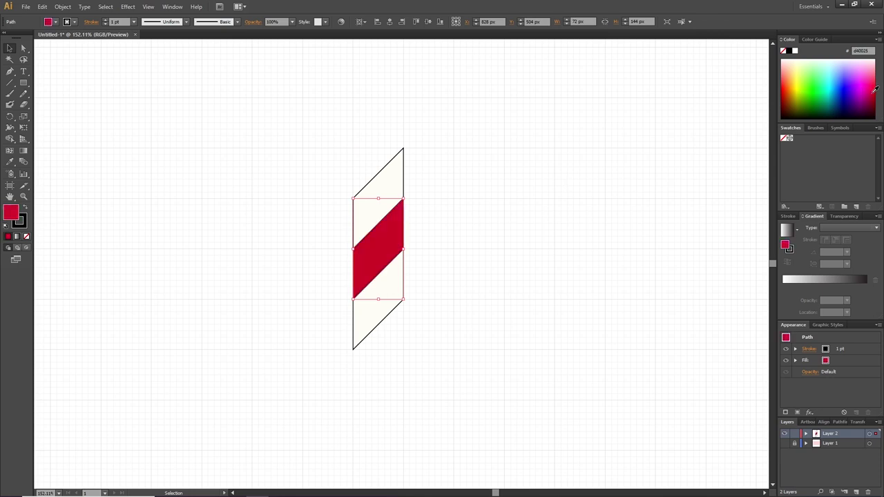
{"action": "left_click", "coordinate": [447, 207]}
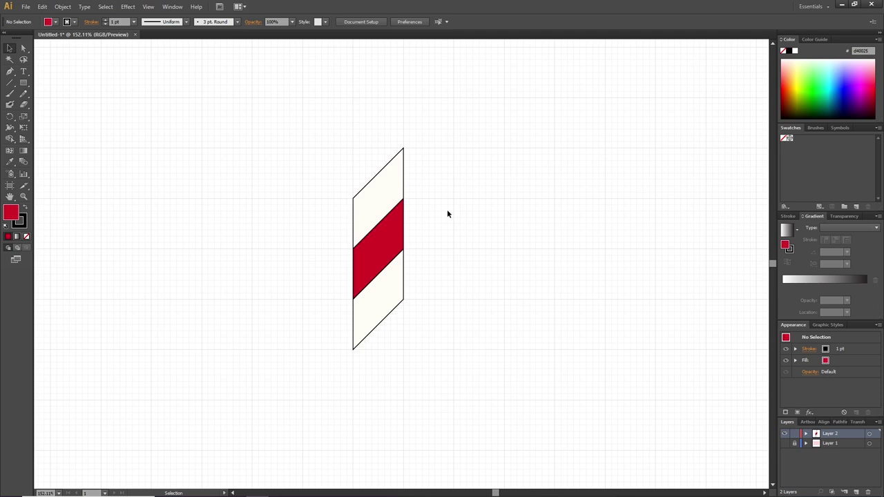
Save the cream colour from the top parallelogram as a new global swatch.
{"action": "left_click", "coordinate": [389, 197]}
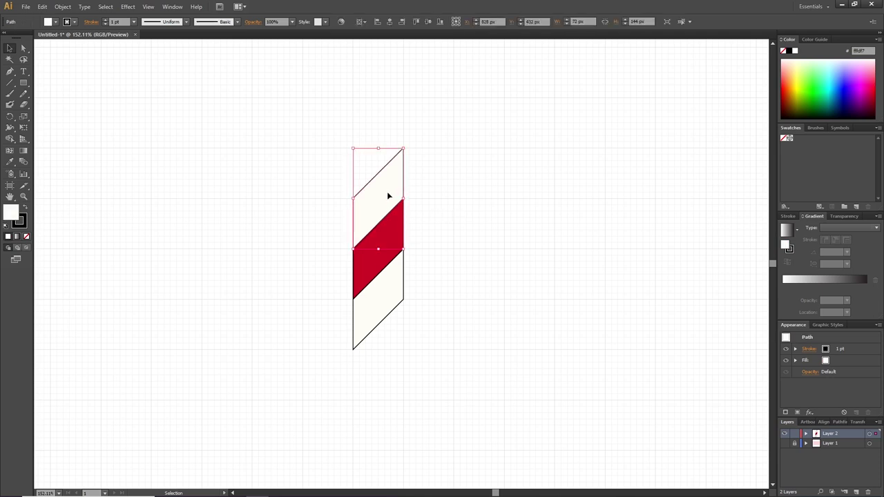
{"action": "left_click", "coordinate": [856, 205]}
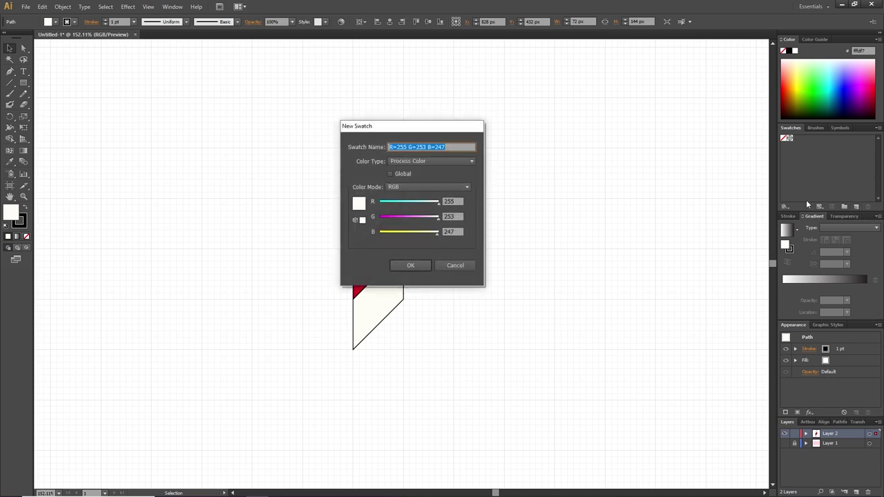
{"action": "left_click", "coordinate": [390, 173]}
{"action": "left_click", "coordinate": [409, 265]}
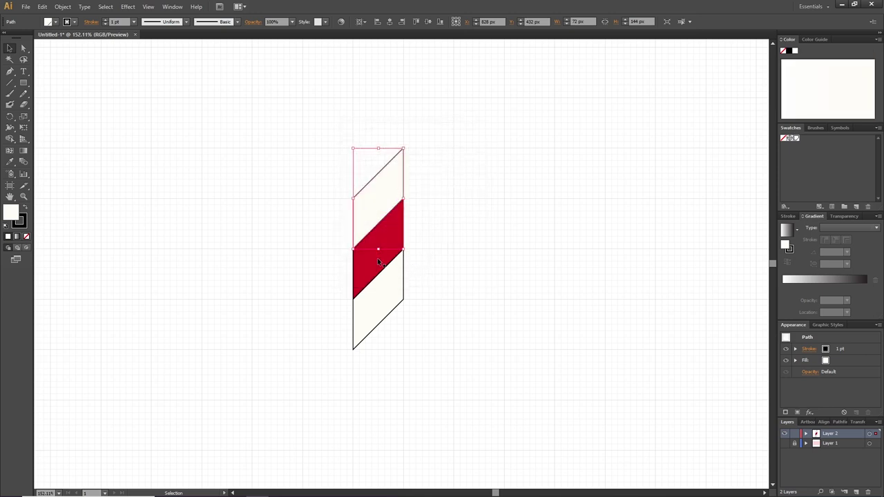
Save the red colour (R=212 G=0 B=37) as a new global swatch.
{"action": "left_click", "coordinate": [378, 261]}
{"action": "left_click", "coordinate": [857, 206]}
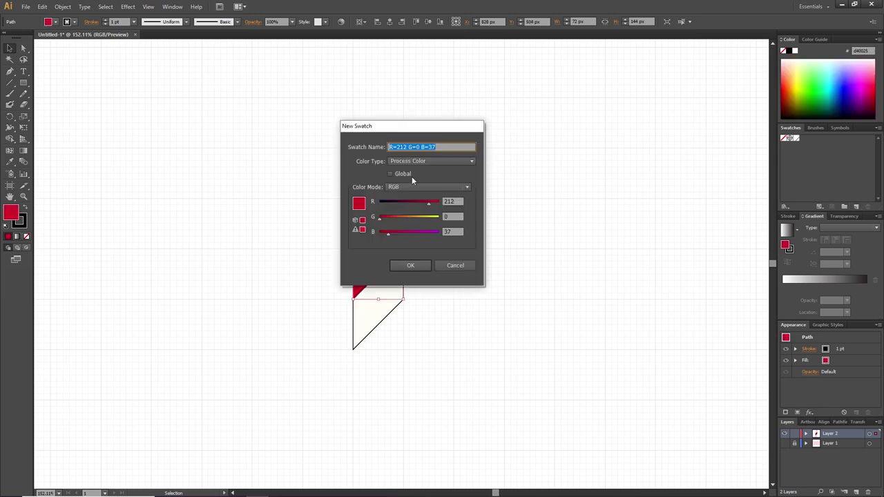
{"action": "left_click", "coordinate": [412, 267]}
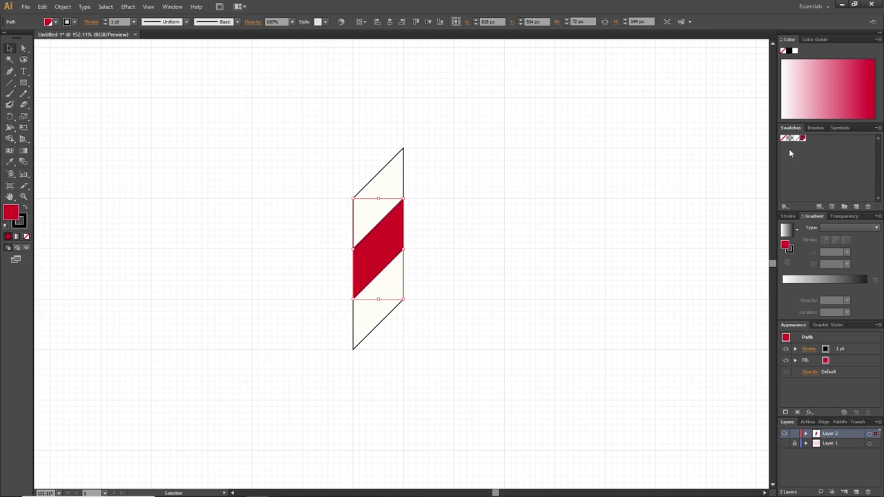
Copy the striped column to the left and draw a red 72×144 px rectangle over the original's middle band.
{"action": "left_click_drag", "start_coordinate": [452, 141], "coordinate": [333, 328]}
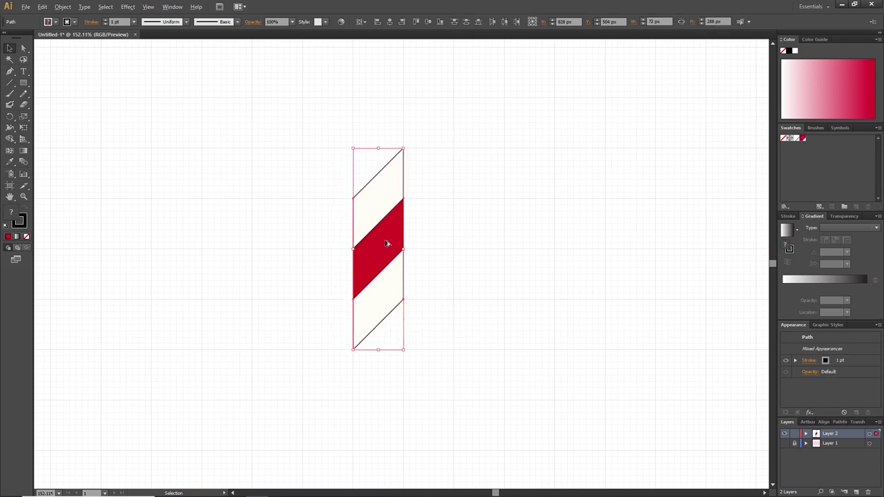
{"action": "left_click_drag", "start_coordinate": [387, 243], "coordinate": [231, 242]}
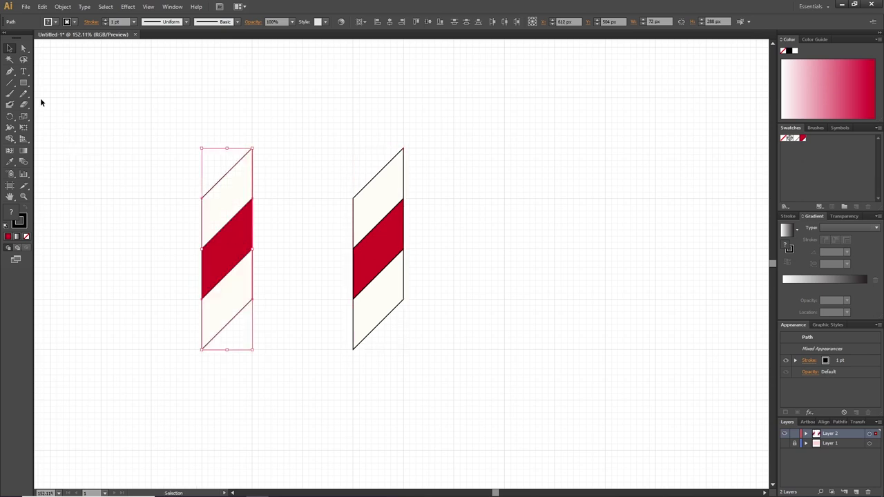
{"action": "left_click", "coordinate": [22, 83]}
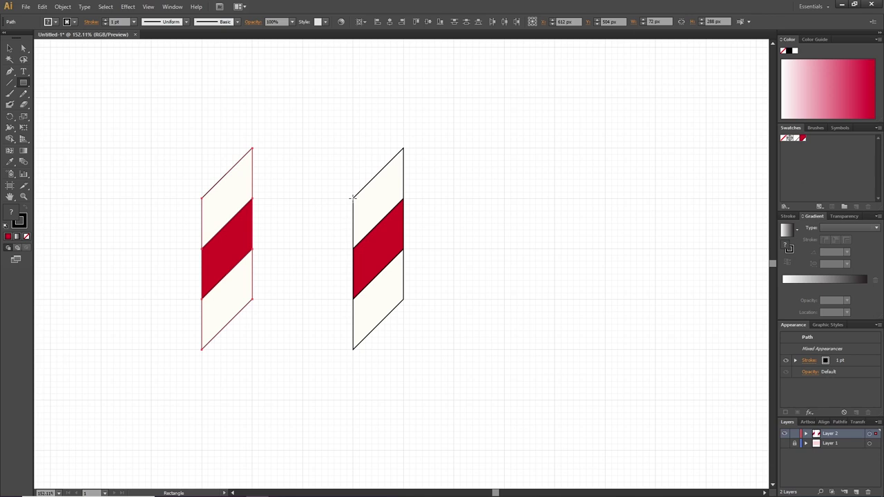
{"action": "left_click_drag", "start_coordinate": [353, 198], "coordinate": [404, 299]}
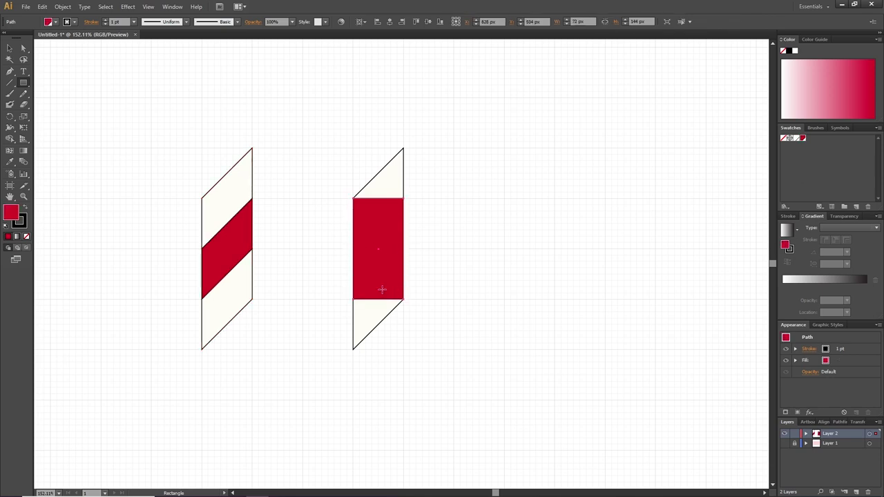
Crop the original column to the red rectangle with Pathfinder Crop, leaving a 72×144 px striped tile.
{"action": "key", "text": "v"}
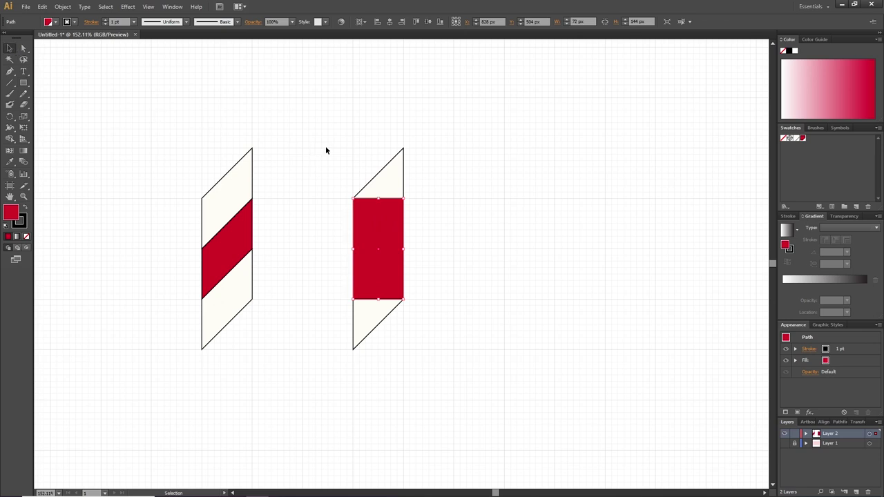
{"action": "left_click_drag", "start_coordinate": [325, 150], "coordinate": [436, 341]}
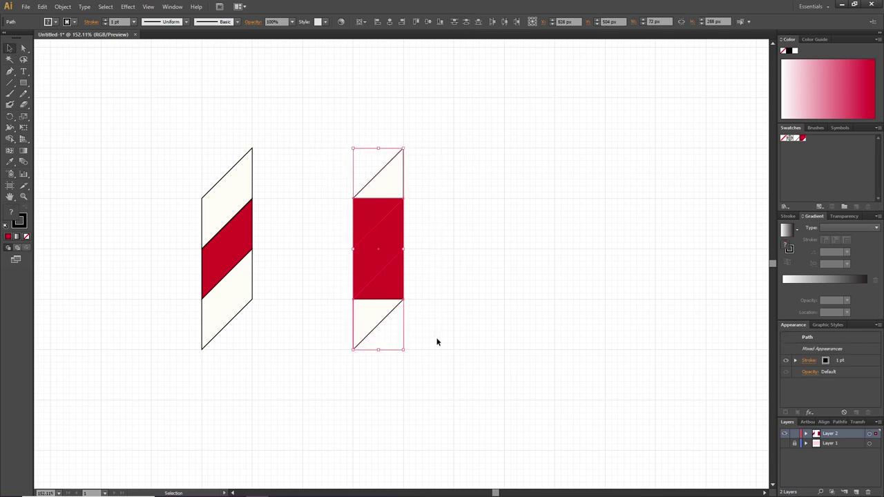
{"action": "left_click", "coordinate": [834, 422]}
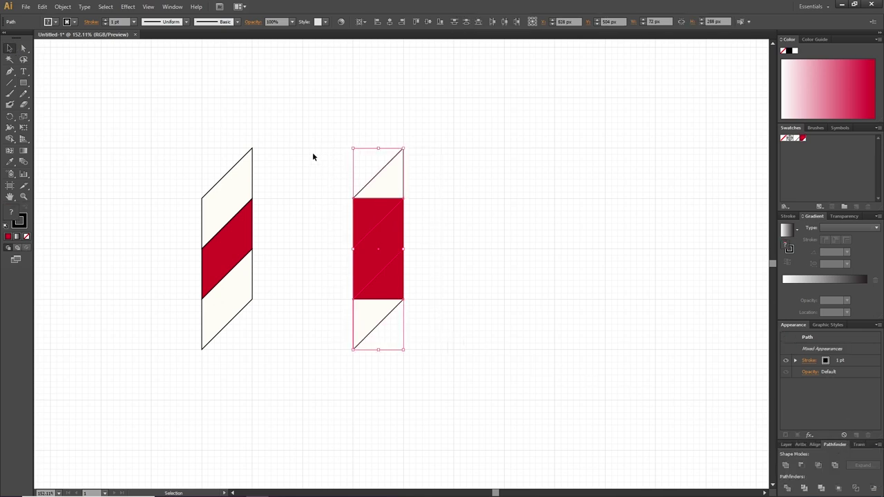
{"action": "left_click", "coordinate": [173, 8]}
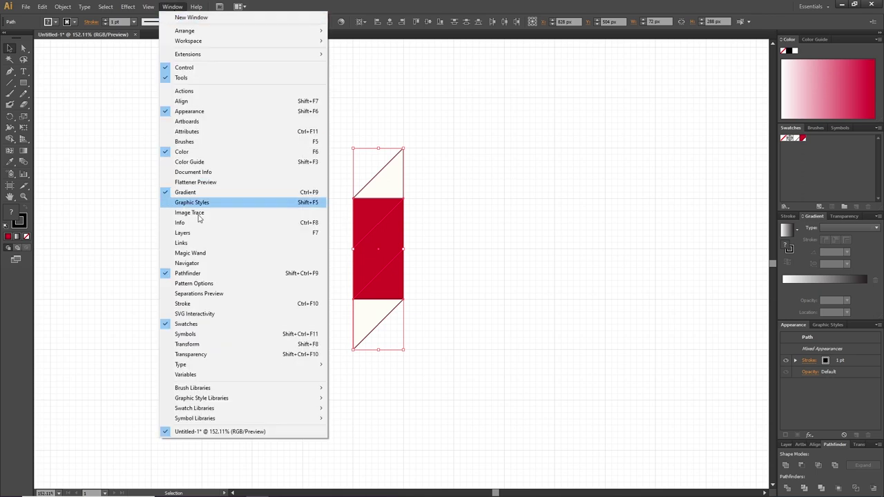
{"action": "left_click", "coordinate": [207, 274]}
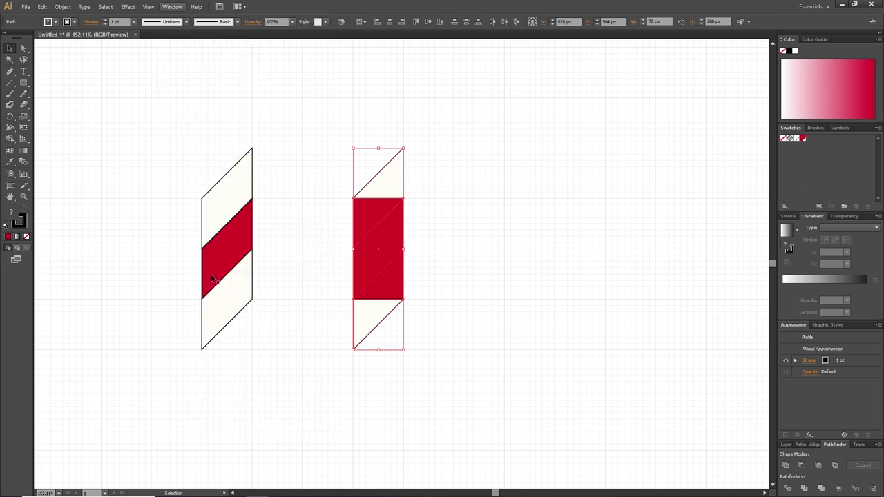
{"action": "left_click", "coordinate": [840, 489]}
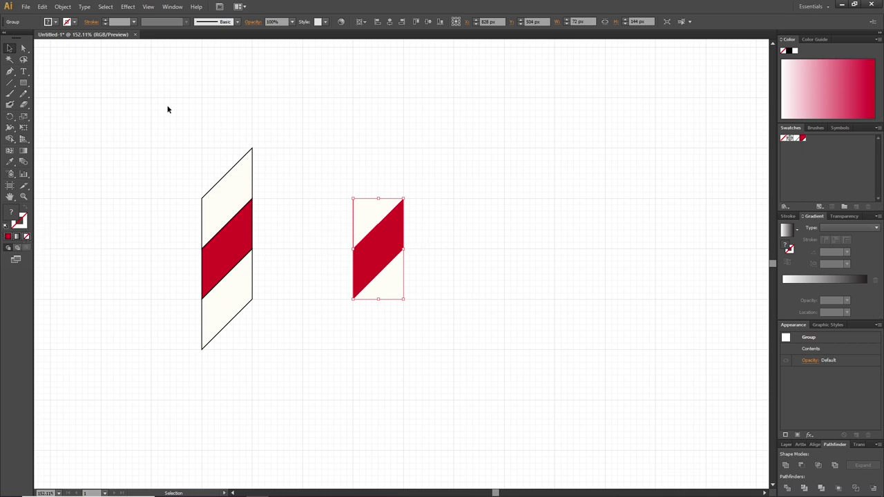
Draw a red circle above the tile, delete its top anchor, and pull the side anchors level into a flat top.
{"action": "left_click_drag", "start_coordinate": [24, 82], "coordinate": [48, 101]}
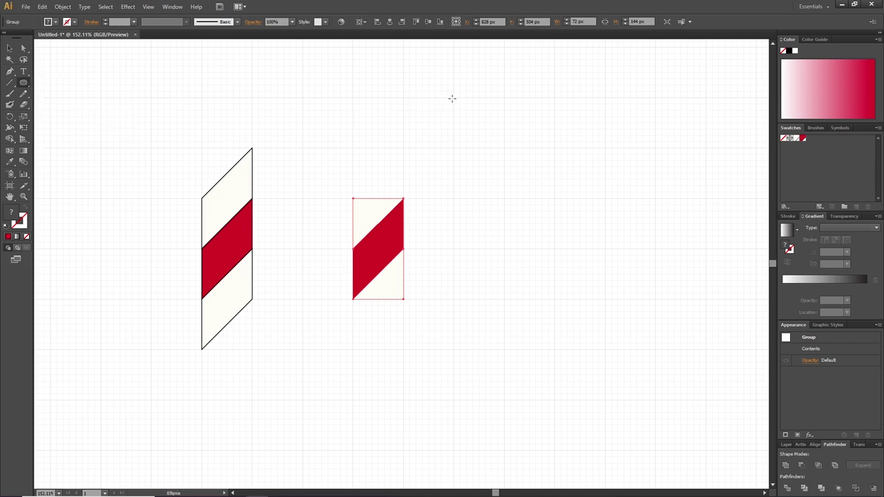
{"action": "left_click_drag", "start_coordinate": [453, 98], "coordinate": [505, 147]}
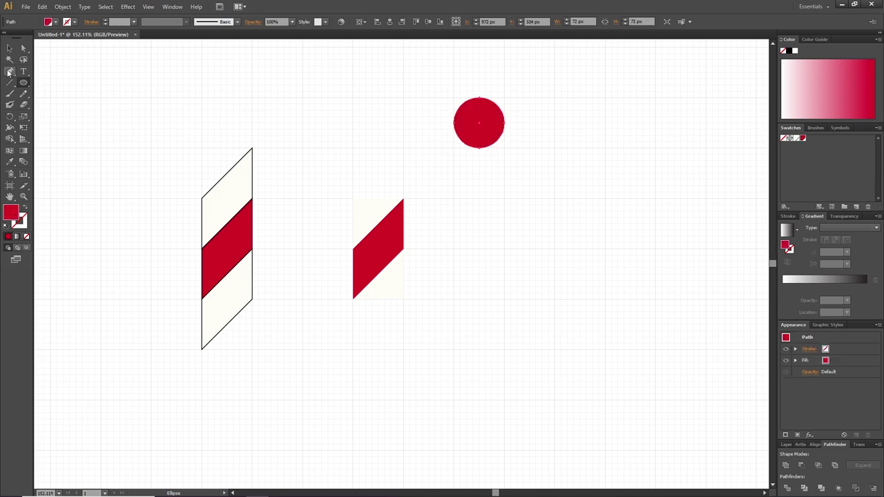
{"action": "left_click", "coordinate": [9, 71]}
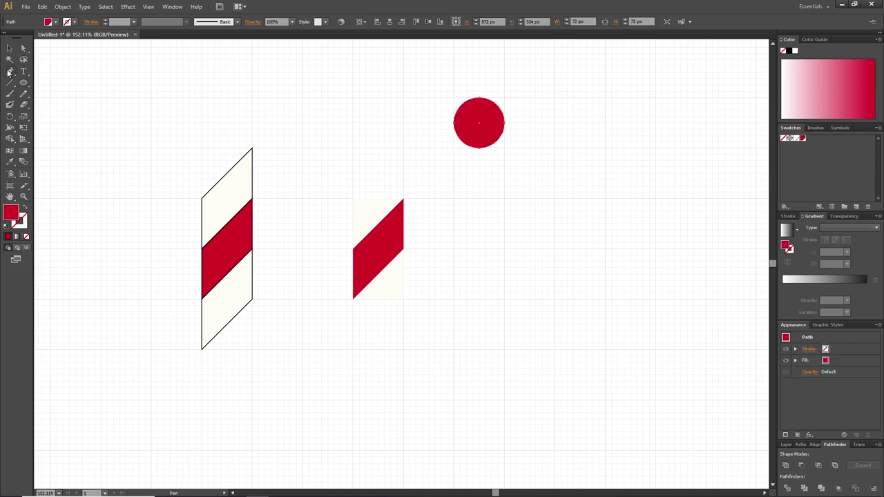
{"action": "left_click", "coordinate": [479, 99]}
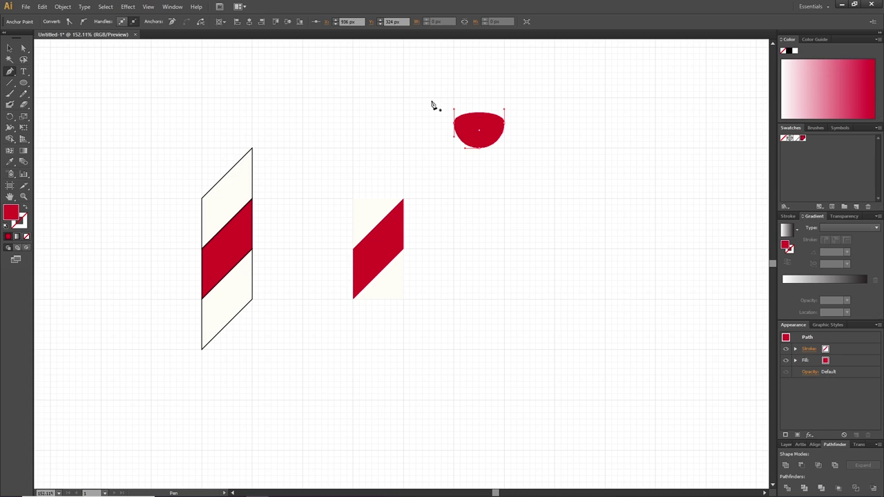
{"action": "left_click", "coordinate": [23, 49]}
{"action": "left_click_drag", "start_coordinate": [455, 112], "coordinate": [454, 126]}
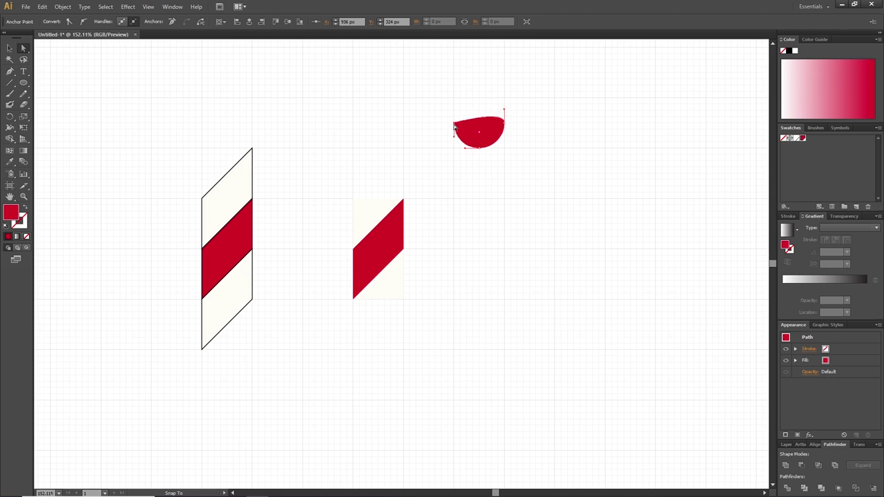
{"action": "left_click_drag", "start_coordinate": [504, 110], "coordinate": [505, 123]}
Move the half-circle onto the left column at the top of its red band and select both shapes.
{"action": "left_click", "coordinate": [9, 48]}
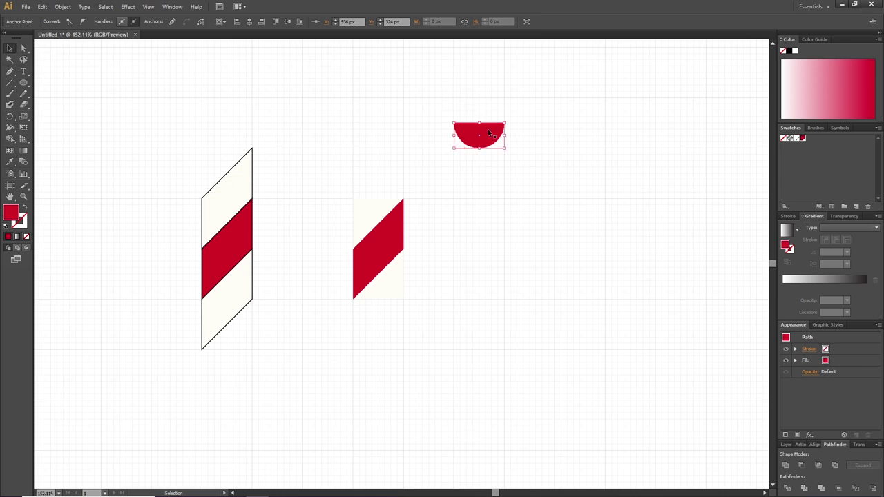
{"action": "left_click_drag", "start_coordinate": [487, 128], "coordinate": [234, 207]}
{"action": "left_click_drag", "start_coordinate": [233, 206], "coordinate": [233, 207]}
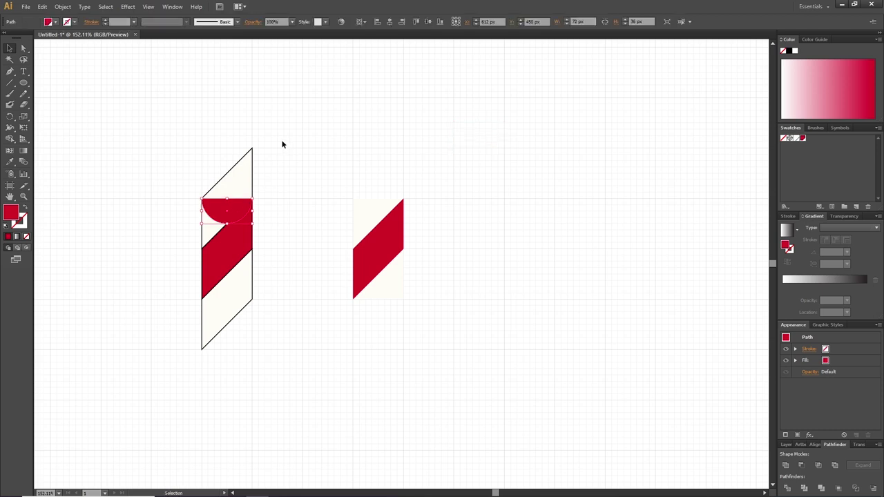
{"action": "left_click_drag", "start_coordinate": [282, 142], "coordinate": [194, 333]}
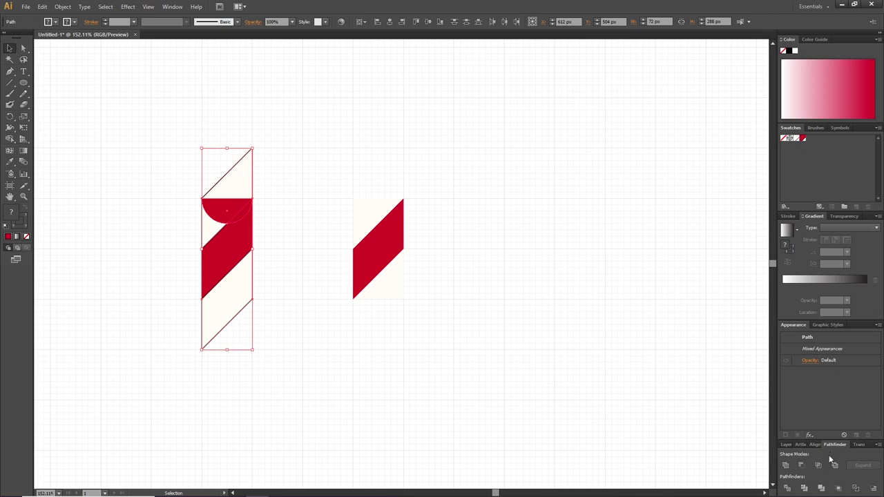
Crop the left column to the half-circle, leaving a 72×36 px piece with a red wedge.
{"action": "left_click", "coordinate": [837, 488]}
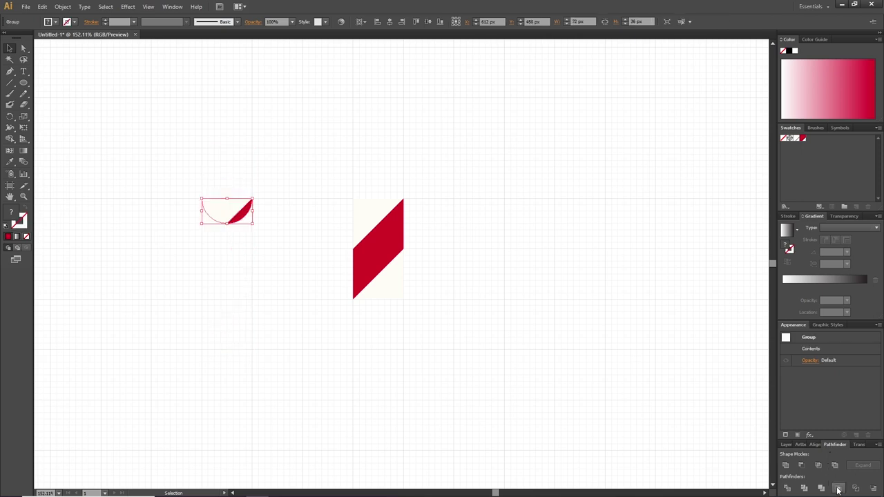
{"action": "left_click", "coordinate": [269, 214]}
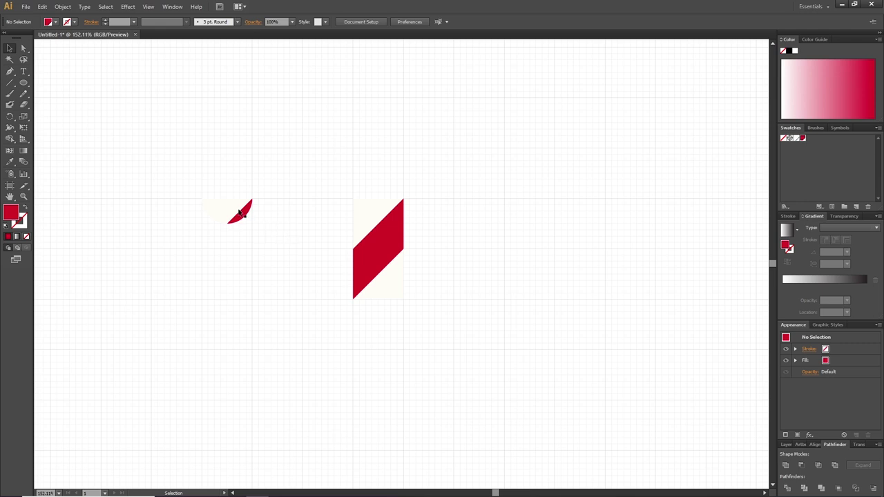
Rotate the half-round piece upright and the striped tile horizontal, each by 90°.
{"action": "left_click", "coordinate": [240, 212]}
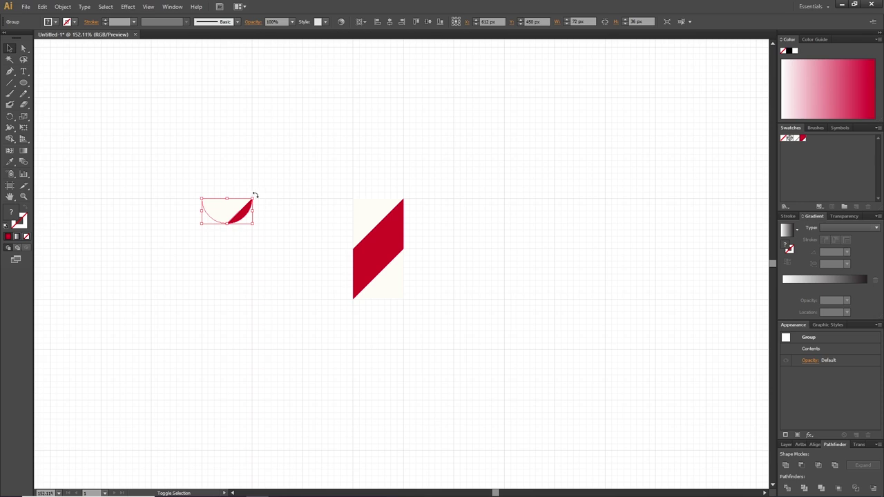
{"action": "key", "text": "ctrl+shift+b"}
{"action": "left_click_drag", "start_coordinate": [259, 207], "coordinate": [242, 244]}
{"action": "left_click", "coordinate": [380, 209]}
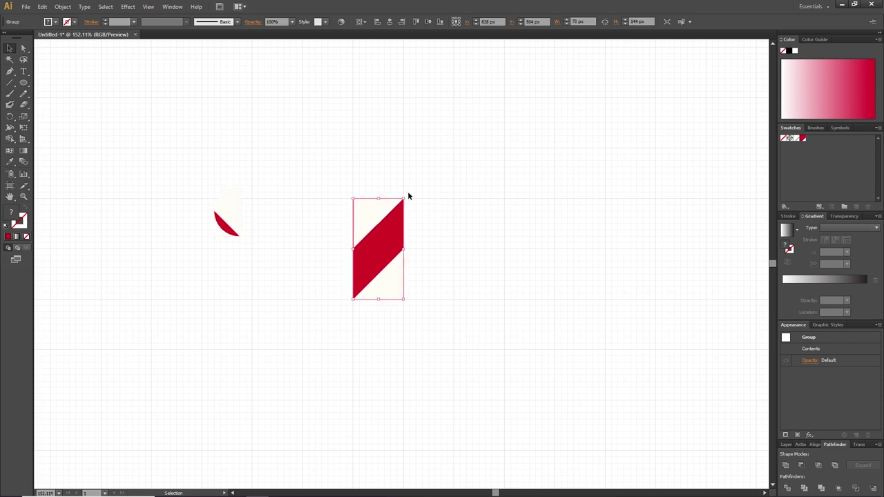
{"action": "left_click_drag", "start_coordinate": [405, 194], "coordinate": [444, 273]}
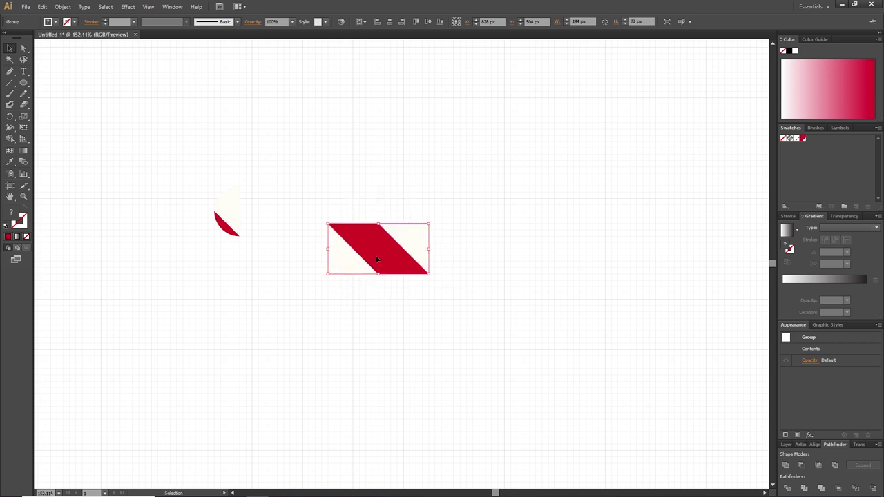
Duplicate the half-round piece and place one at each end of the striped tile.
{"action": "left_click", "coordinate": [232, 208]}
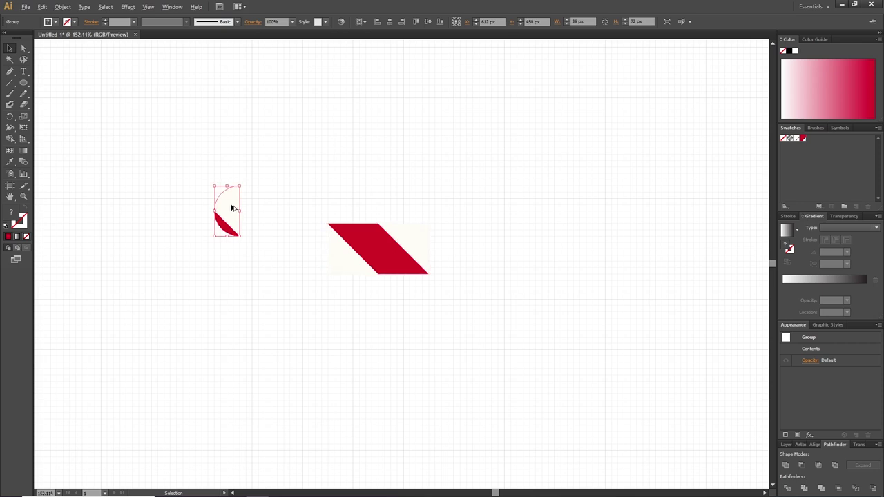
{"action": "left_click_drag", "start_coordinate": [233, 208], "coordinate": [476, 243]}
{"action": "left_click_drag", "start_coordinate": [489, 205], "coordinate": [447, 243]}
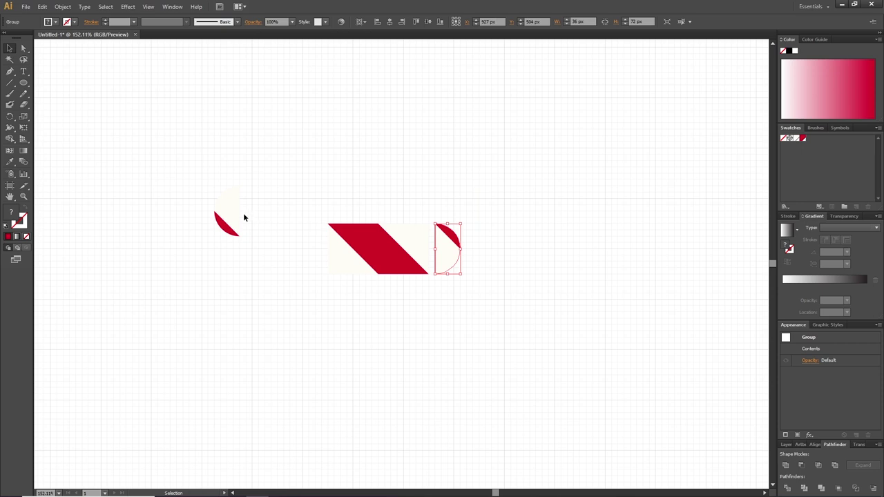
{"action": "left_click_drag", "start_coordinate": [243, 214], "coordinate": [316, 246]}
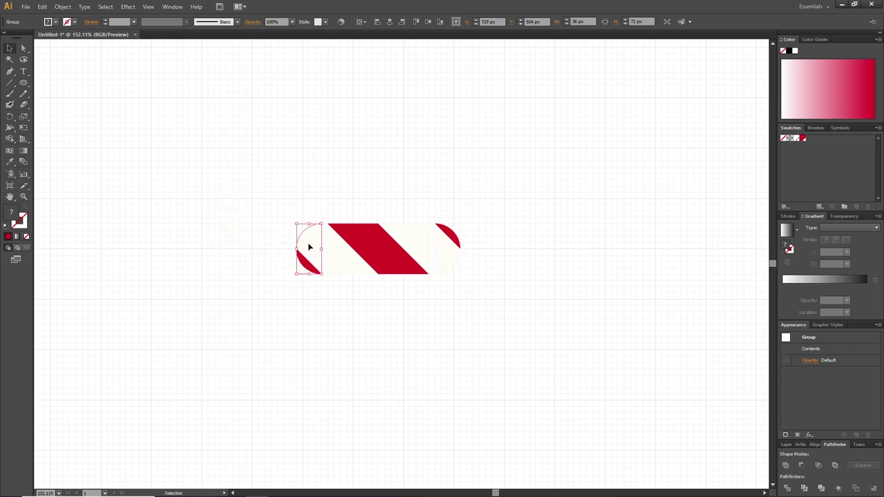
Drag the left end cap, striped tile and right end cap into Swatches as pattern swatches.
{"action": "left_click_drag", "start_coordinate": [309, 247], "coordinate": [840, 162]}
{"action": "left_click_drag", "start_coordinate": [383, 241], "coordinate": [833, 149]}
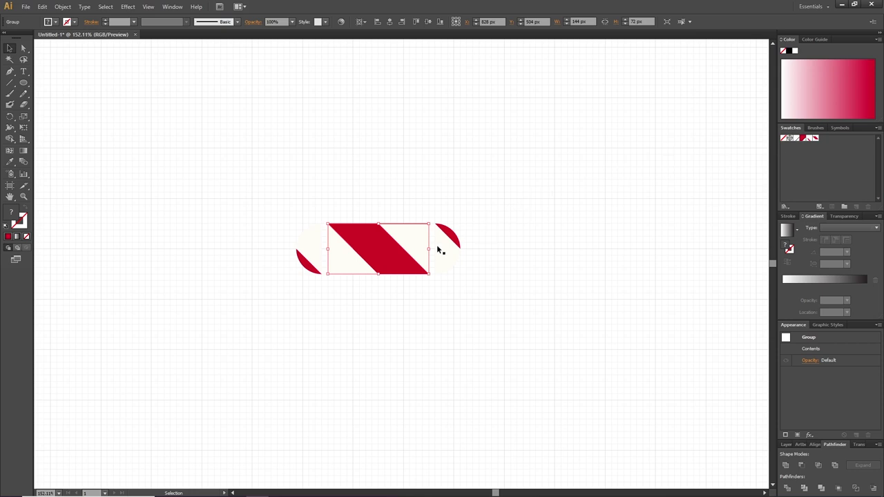
{"action": "left_click_drag", "start_coordinate": [447, 241], "coordinate": [828, 164]}
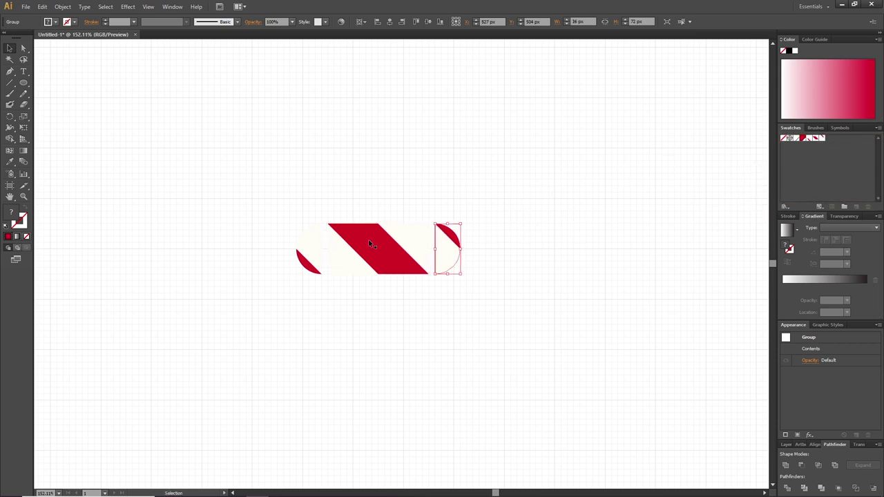
Create a new Pattern Brush from the Brushes panel, named Pattern Brush 1 by default.
{"action": "left_click", "coordinate": [816, 128]}
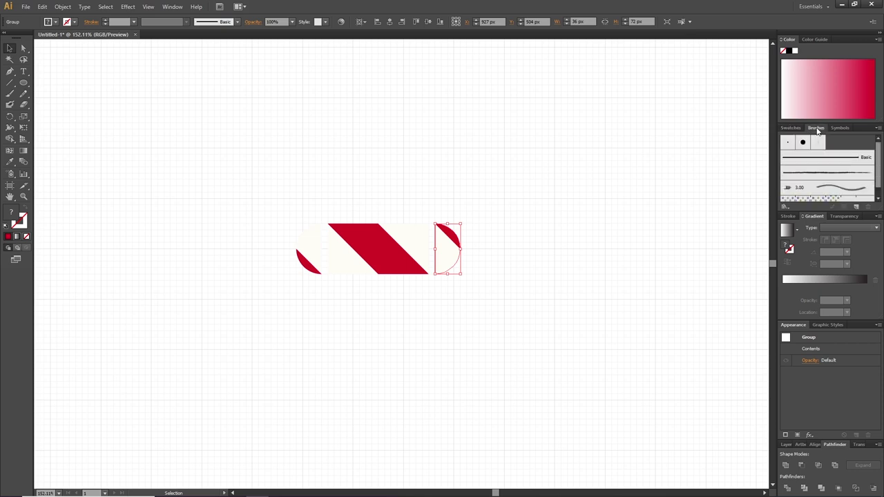
{"action": "left_click", "coordinate": [856, 207]}
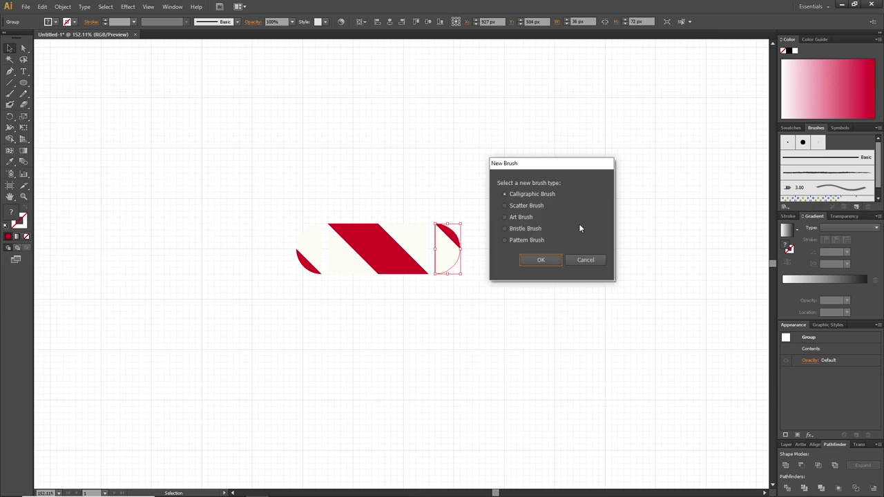
{"action": "left_click", "coordinate": [504, 240]}
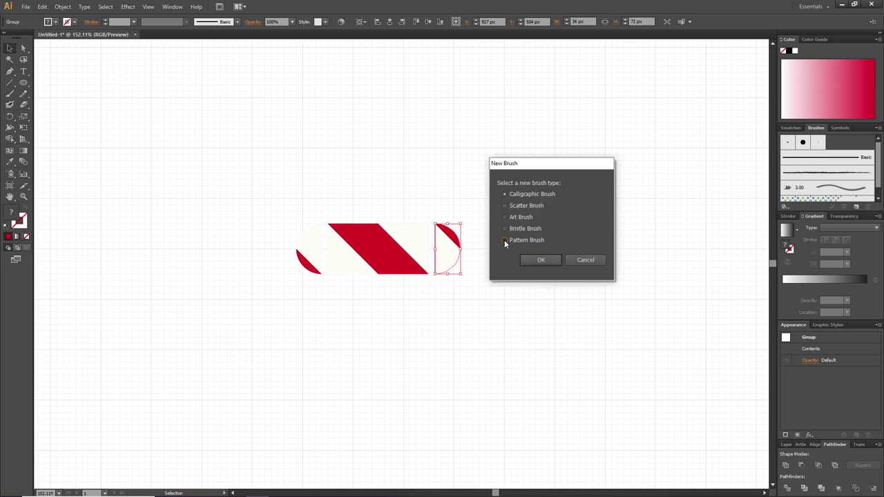
{"action": "left_click", "coordinate": [540, 260]}
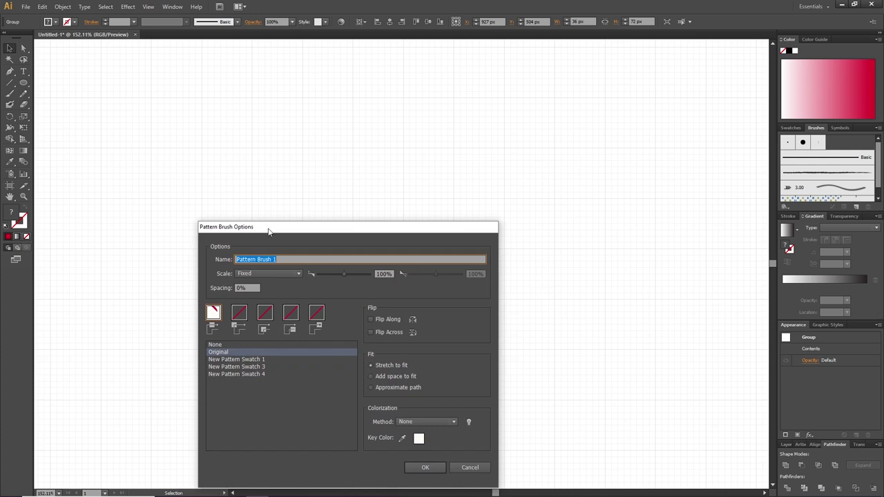
Assign start tile New Pattern Swatch 1, end tile Swatch 4, side tile Swatch 3, and save the brush.
{"action": "mouse_move", "coordinate": [268, 231]}
{"action": "left_mouse_down"}
{"action": "mouse_move", "coordinate": [357, 216]}
{"action": "mouse_move", "coordinate": [578, 97]}
{"action": "left_mouse_up"}
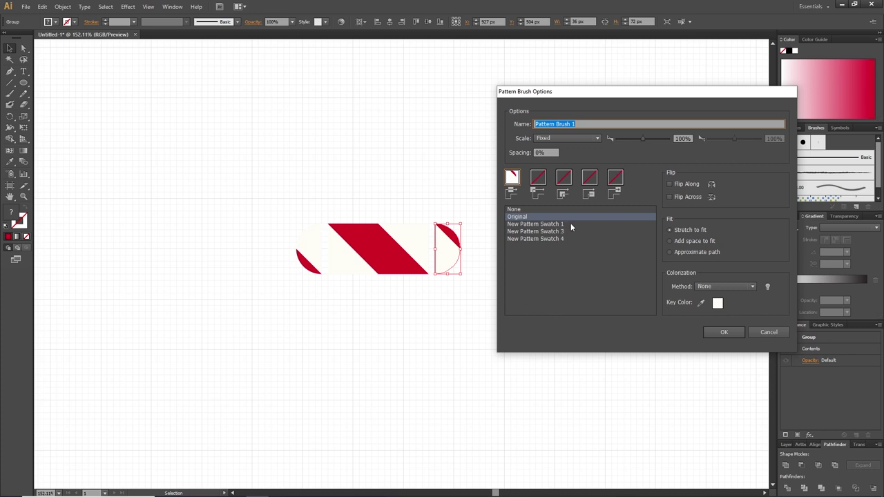
{"action": "left_click", "coordinate": [592, 180]}
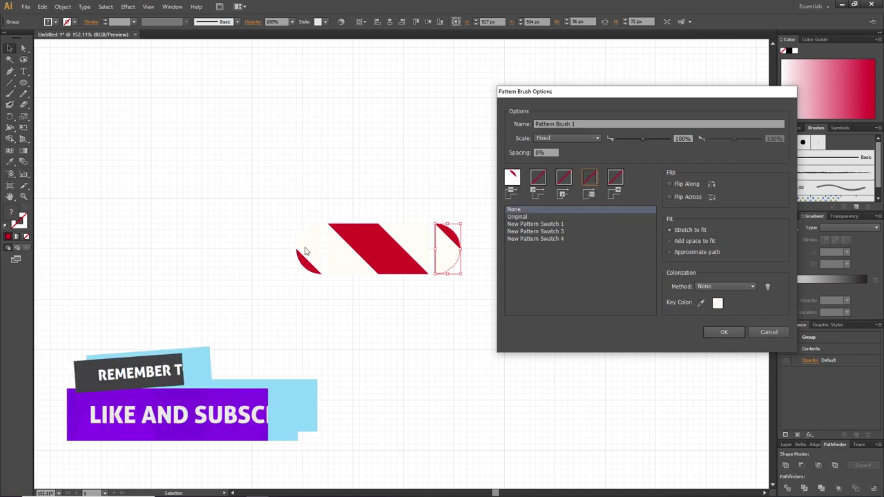
{"action": "left_click", "coordinate": [554, 225]}
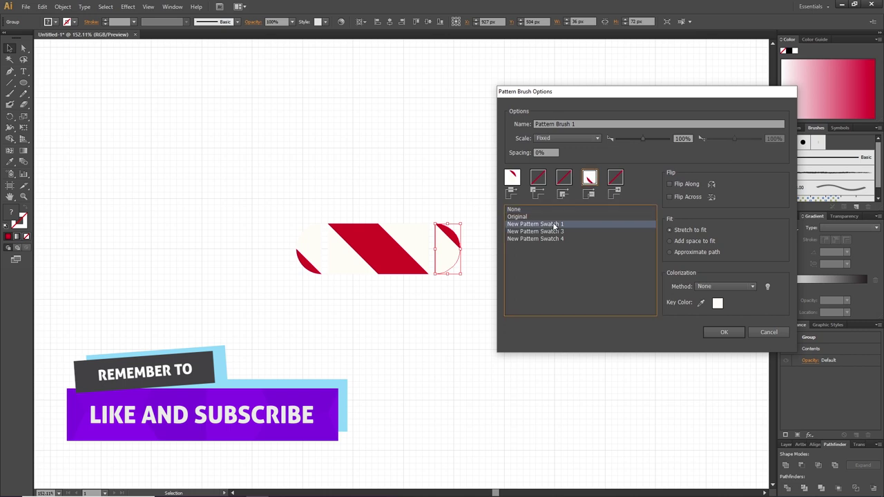
{"action": "left_click", "coordinate": [614, 181]}
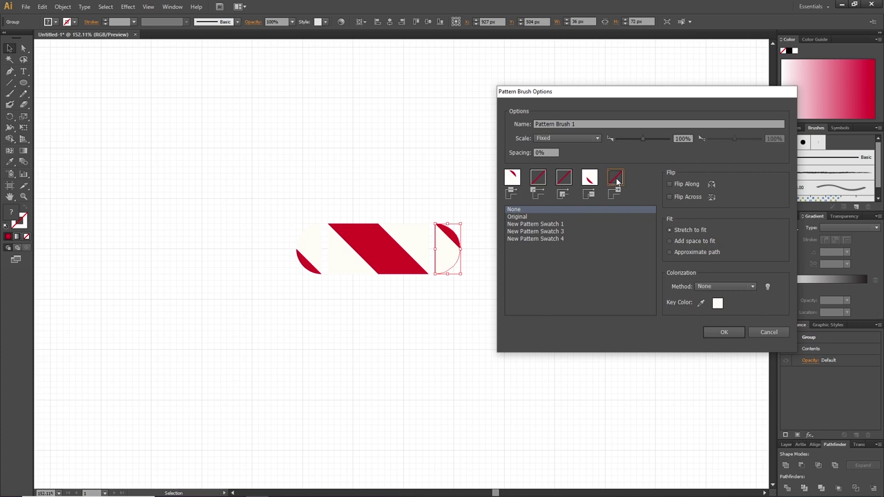
{"action": "left_click", "coordinate": [553, 239]}
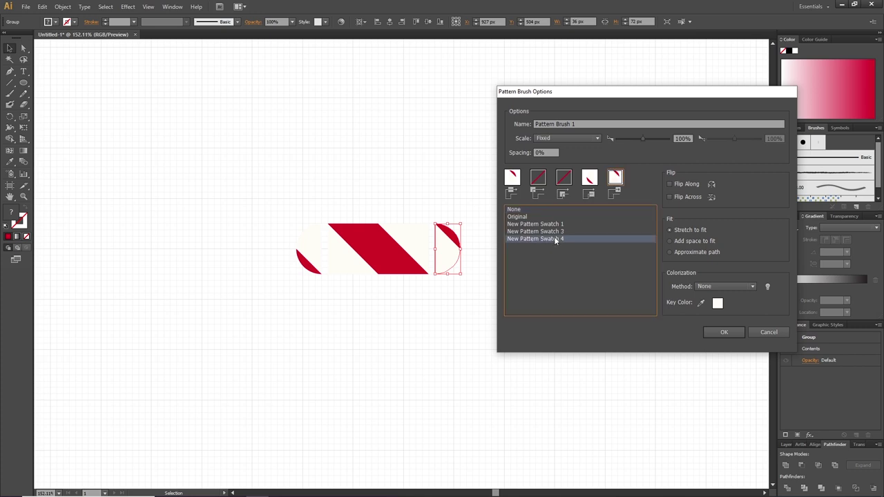
{"action": "left_click", "coordinate": [512, 178]}
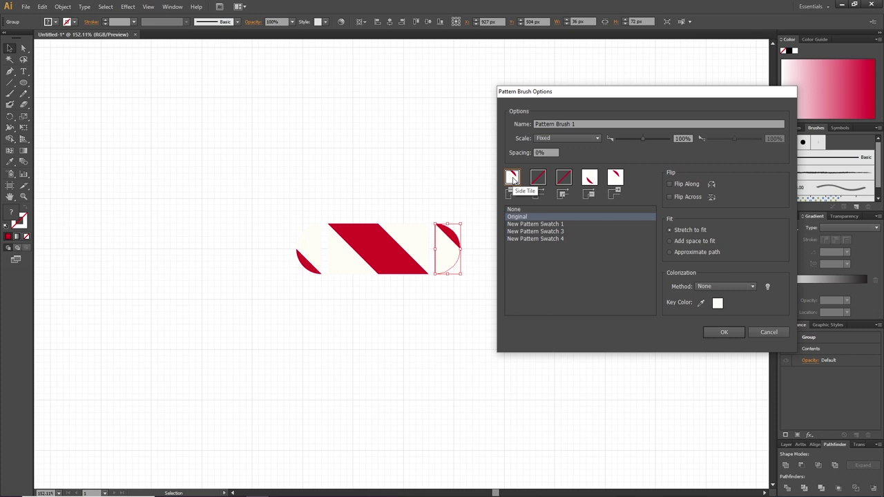
{"action": "left_click", "coordinate": [551, 232]}
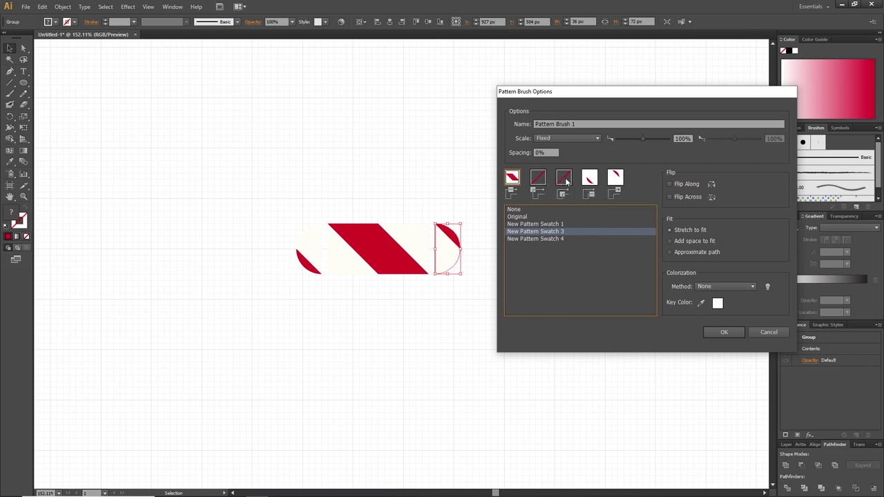
{"action": "left_click", "coordinate": [723, 332]}
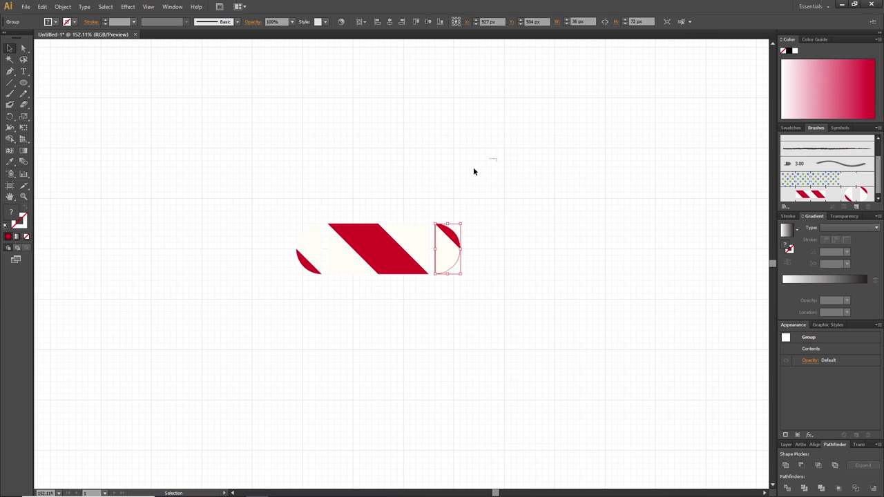
Marquee-select the whole striped pill group and delete it.
{"action": "left_click_drag", "start_coordinate": [474, 171], "coordinate": [235, 322]}
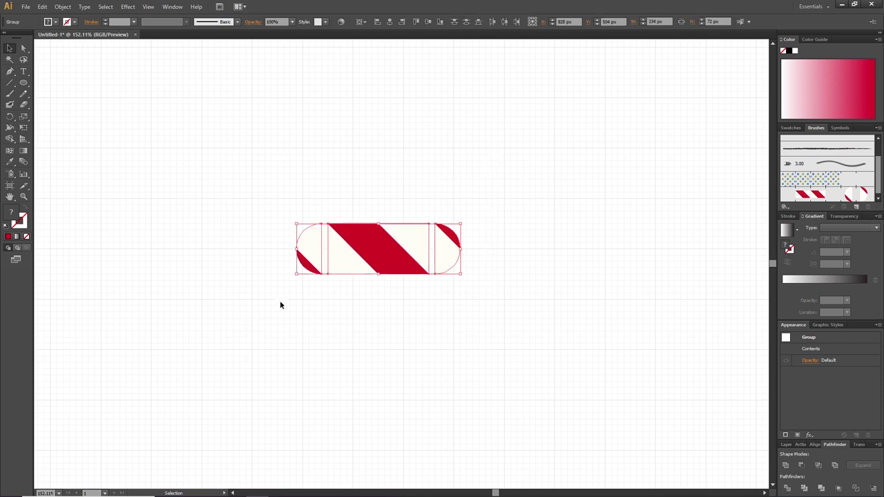
{"action": "key", "text": "Delete"}
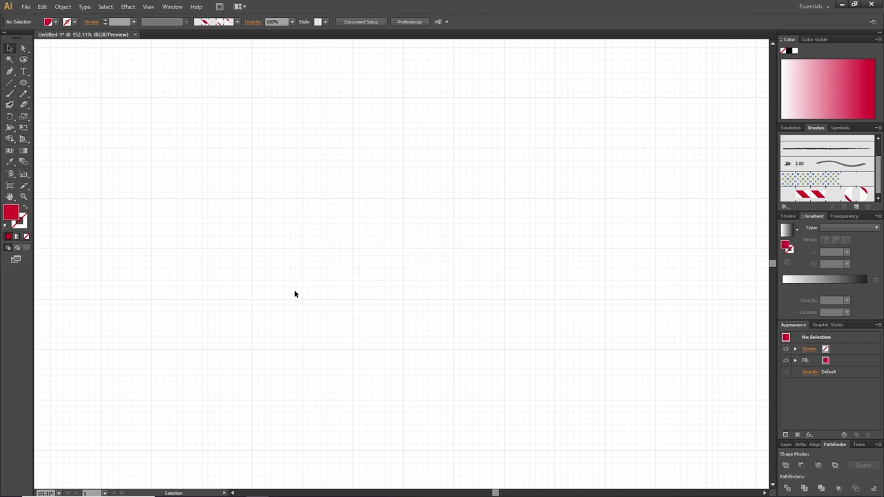
Paint a large S stroke with the Paintbrush using Pattern Brush 1.
{"action": "left_click", "coordinate": [10, 94]}
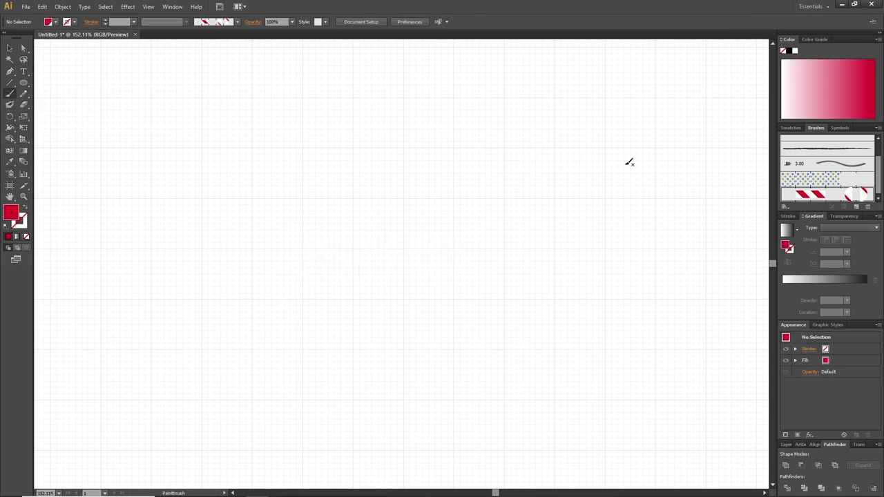
{"action": "left_click", "coordinate": [803, 196]}
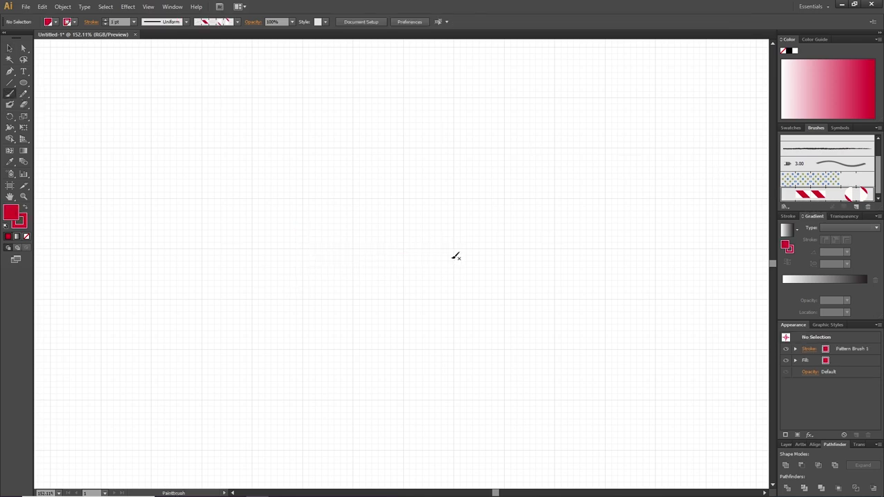
{"action": "mouse_move", "coordinate": [230, 357]}
{"action": "left_mouse_down"}
{"action": "mouse_move", "coordinate": [268, 359]}
{"action": "mouse_move", "coordinate": [420, 269]}
{"action": "mouse_move", "coordinate": [345, 139]}
{"action": "mouse_move", "coordinate": [536, 121]}
{"action": "left_mouse_up"}
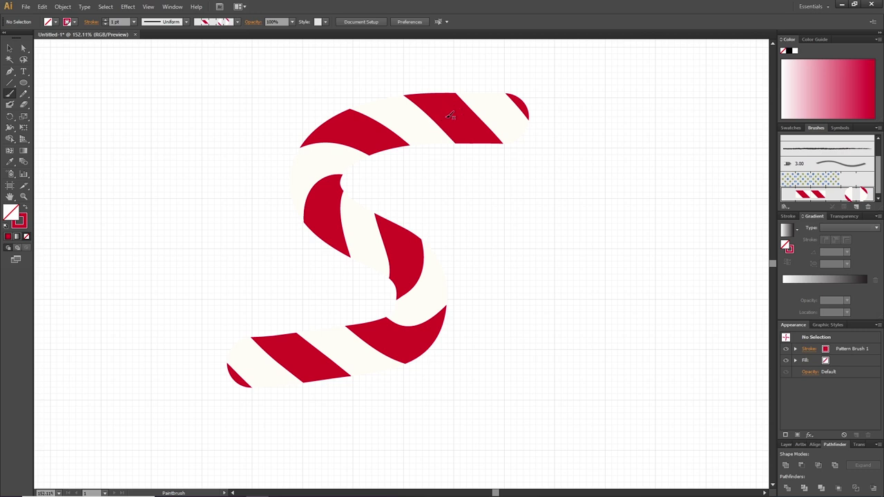
{"action": "left_click", "coordinate": [788, 130]}
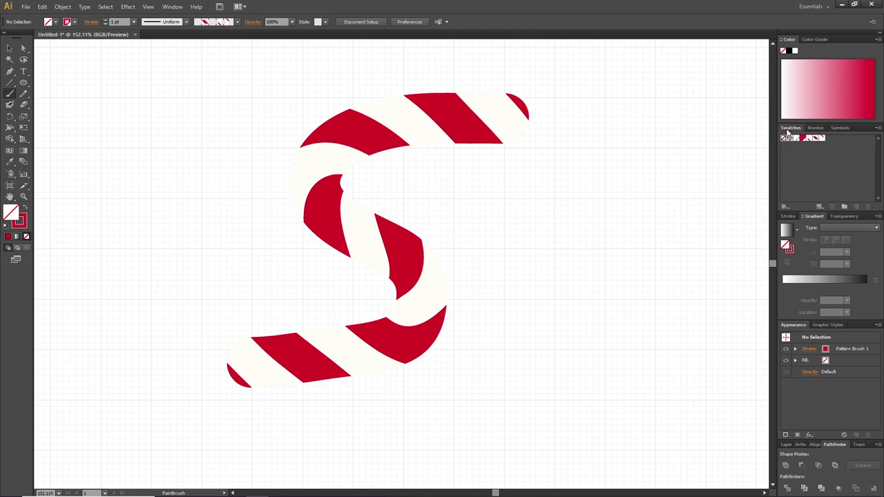
{"action": "left_click", "coordinate": [802, 138]}
{"action": "double_click", "coordinate": [803, 139]}
{"action": "left_click_drag", "start_coordinate": [631, 301], "coordinate": [647, 299]}
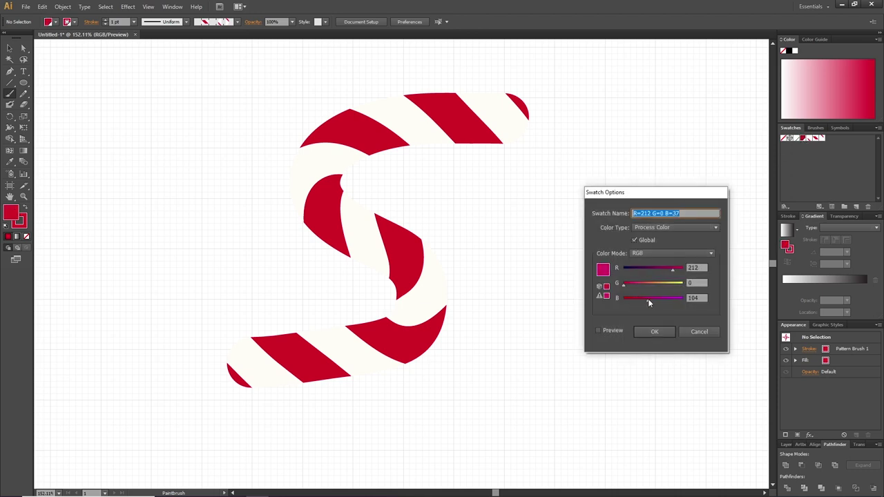
{"action": "left_click", "coordinate": [653, 333]}
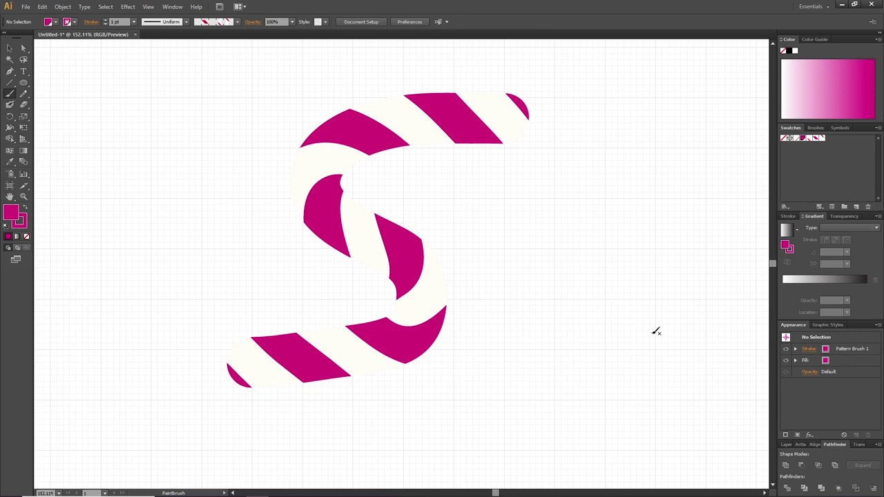
{"action": "key", "text": "ctrl+z"}
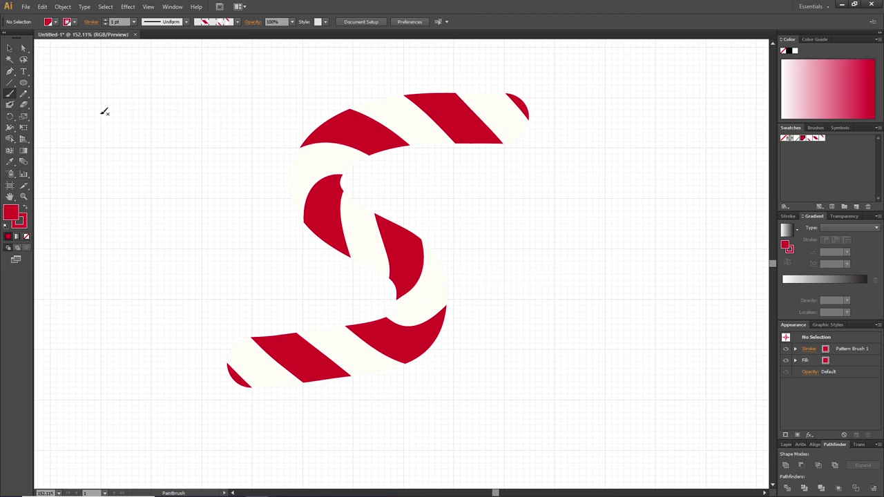
Draw a circle right of the S and stroke it with Pattern Brush 1.
{"action": "left_click", "coordinate": [23, 82]}
{"action": "left_click_drag", "start_coordinate": [490, 210], "coordinate": [651, 370]}
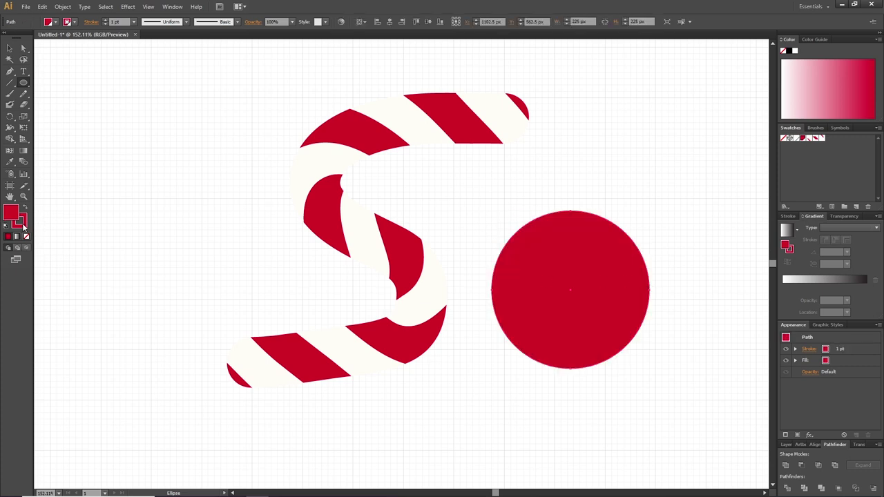
{"action": "left_click", "coordinate": [817, 129]}
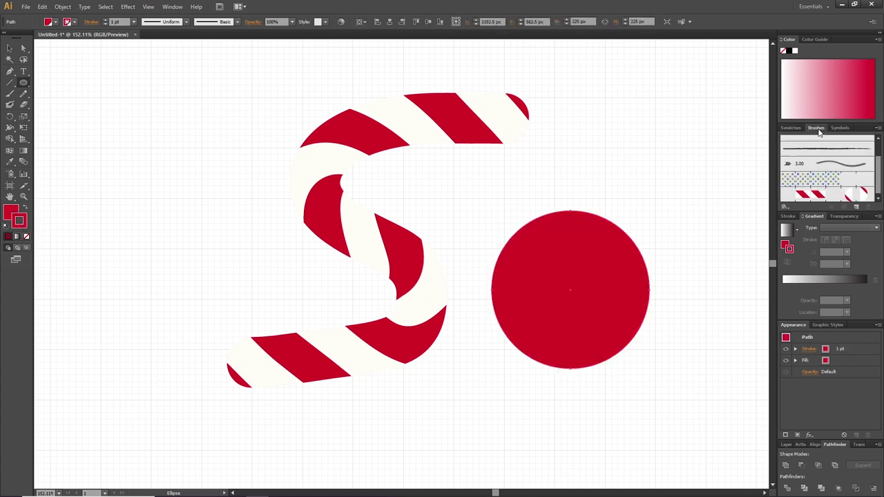
{"action": "left_click", "coordinate": [819, 196]}
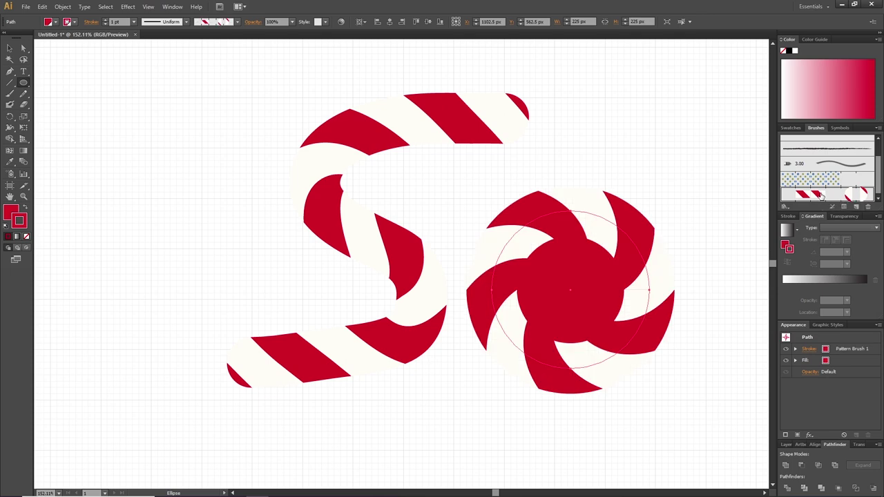